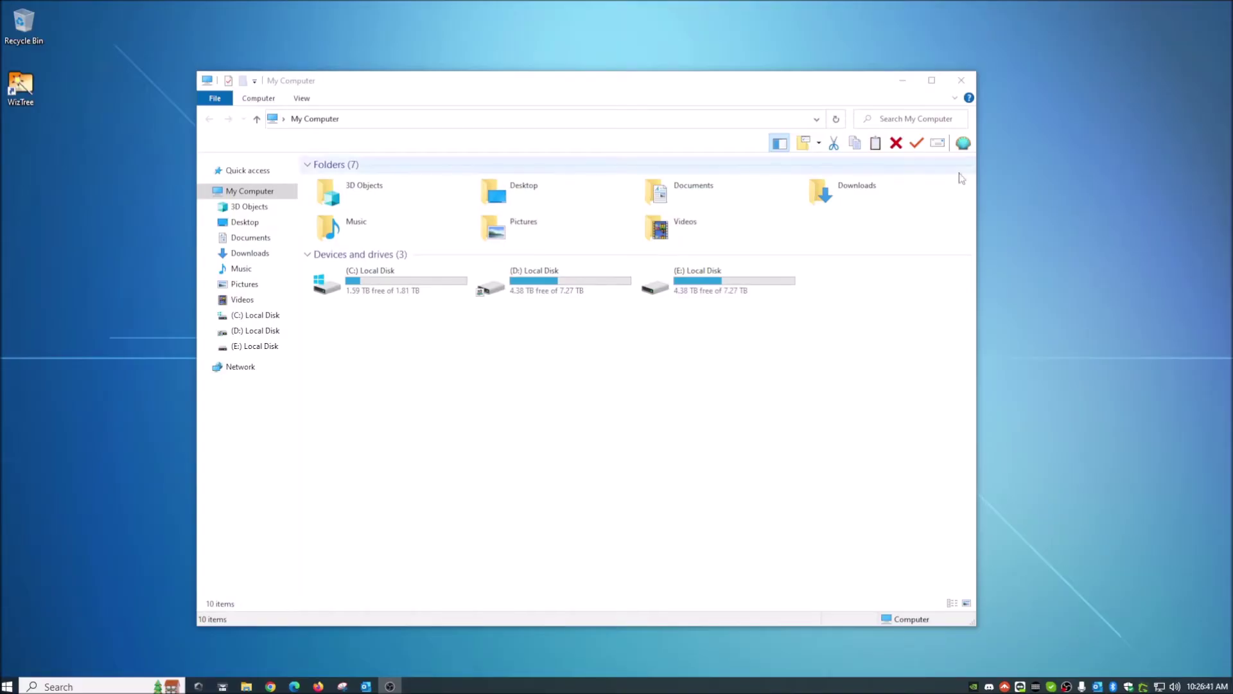
Step: Reposition the My Computer window on screen and dismiss its context menu
click(424, 92)
mouse_move(424, 92)
mouse_down()
mouse_move(415, 99)
mouse_move(439, 83)
mouse_up()
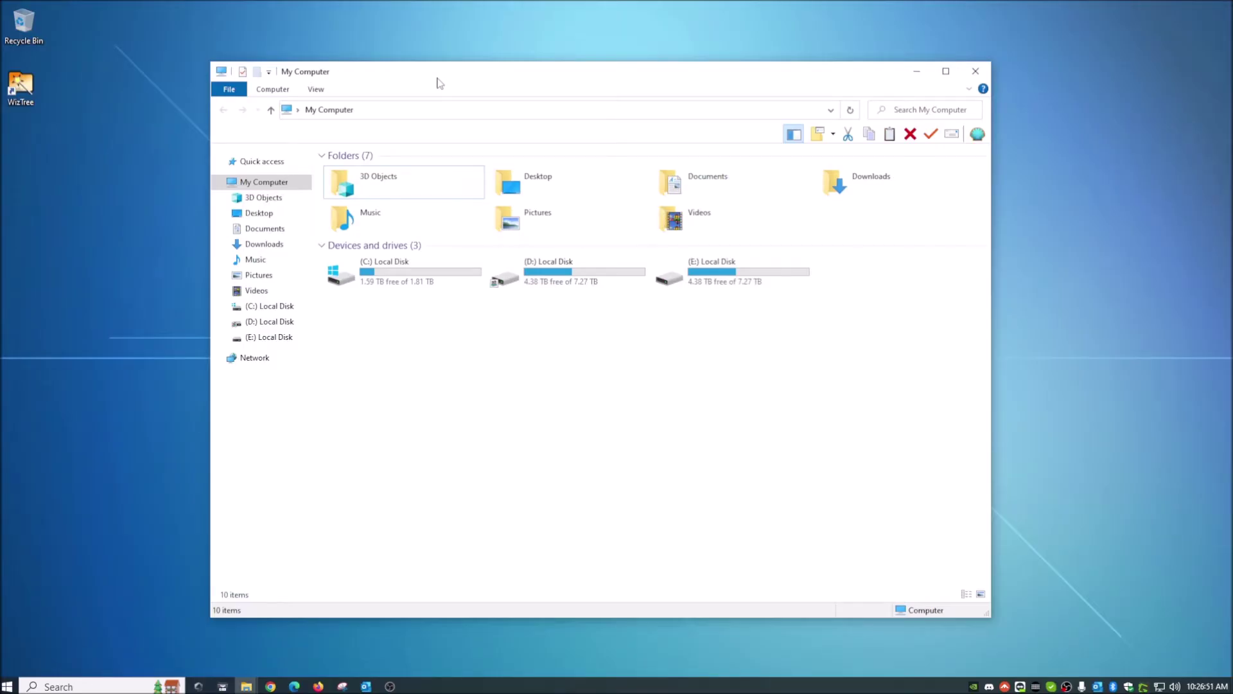
drag(439, 83, 443, 69)
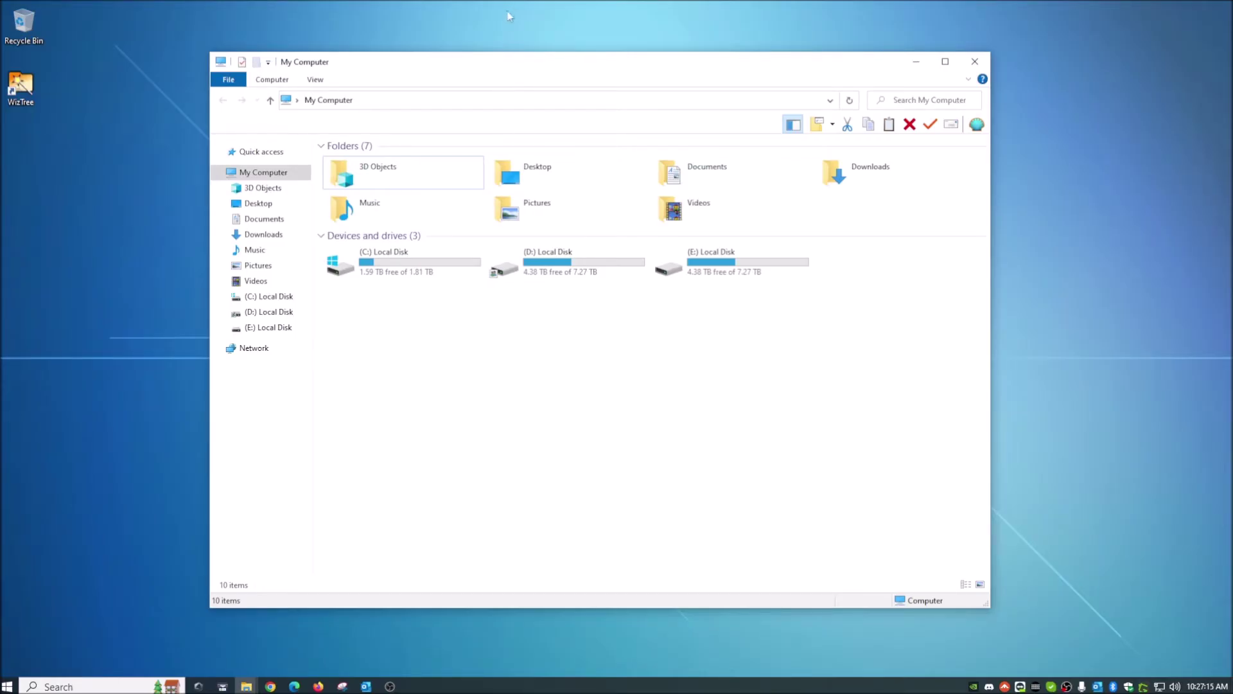
drag(508, 74, 506, 77)
right_click(491, 230)
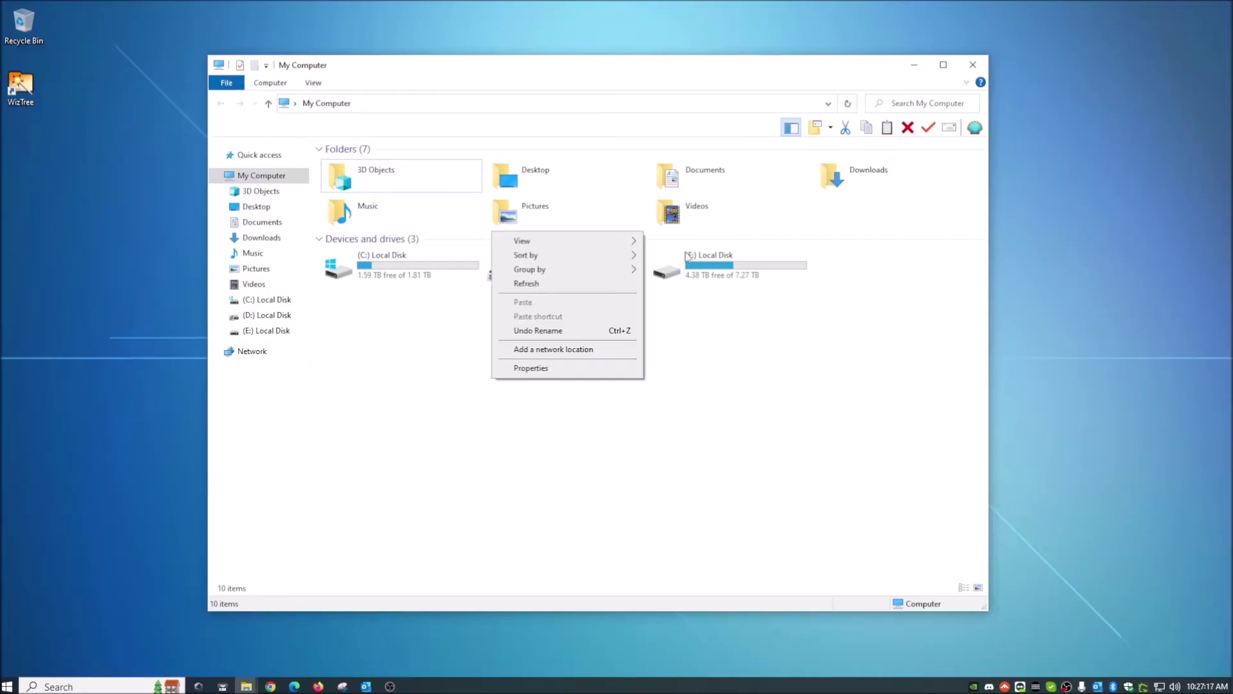
click(723, 398)
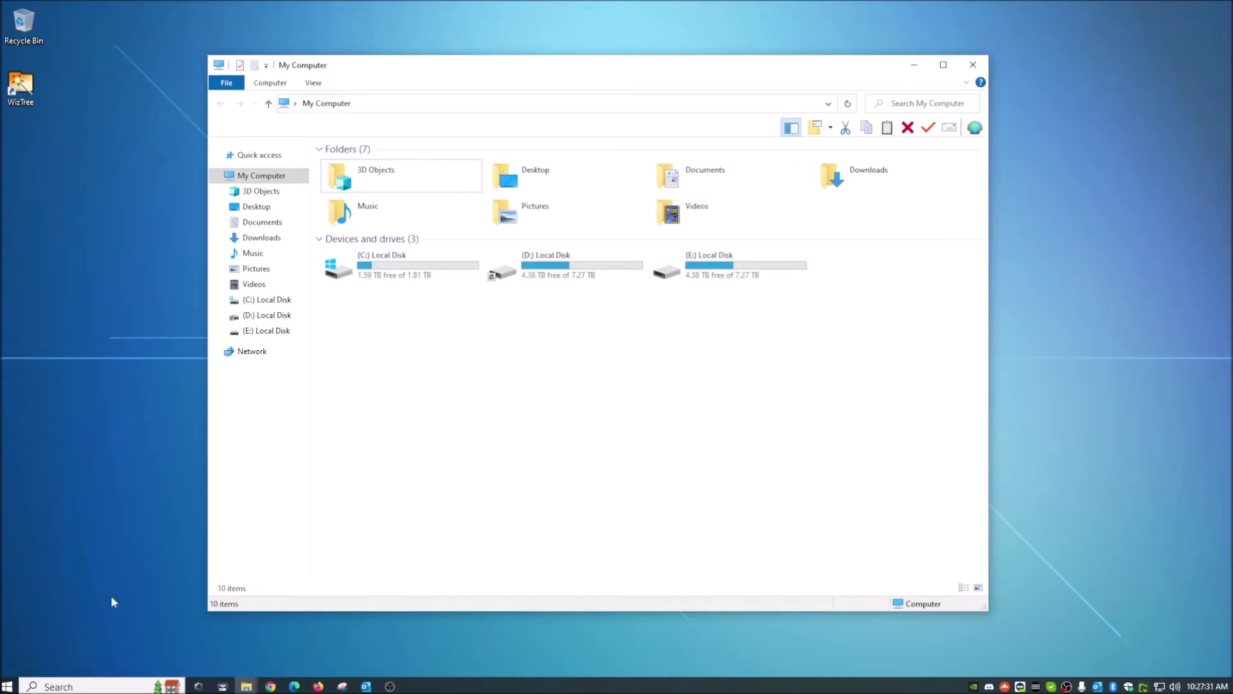
Step: Search 'system' and open System's Storage page, showing Local Disk (C:) with 229 GB used of 1.81 TB
click(89, 686)
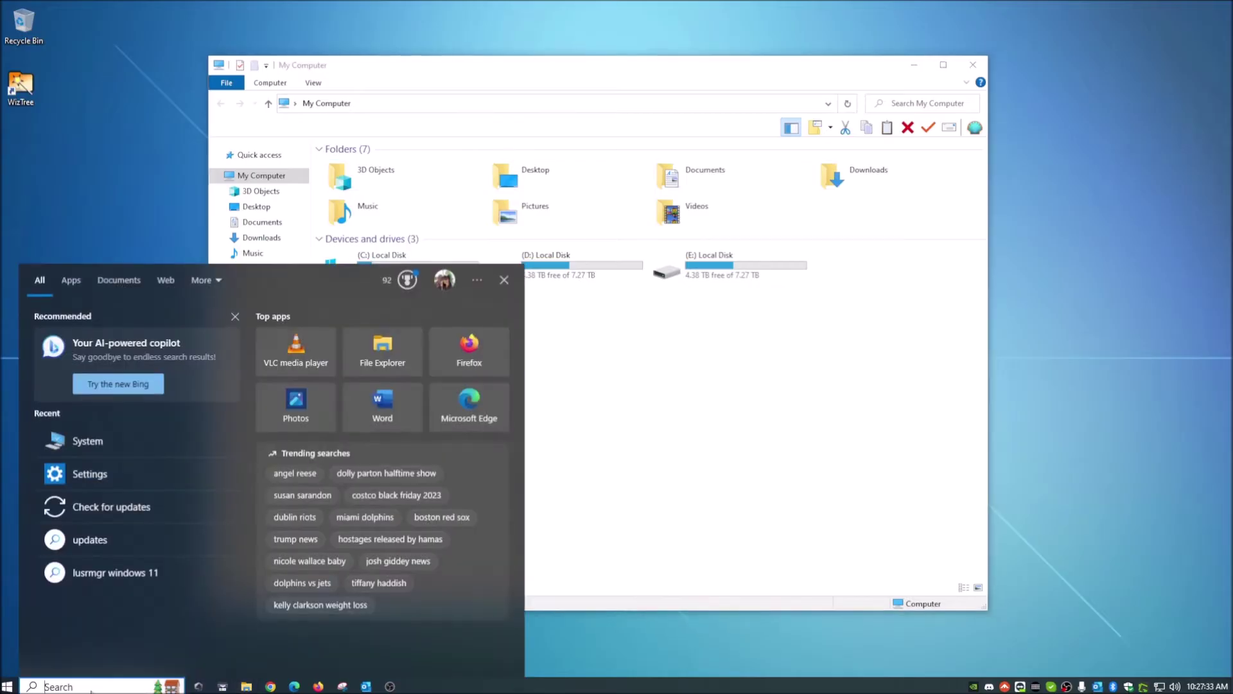
text(system)
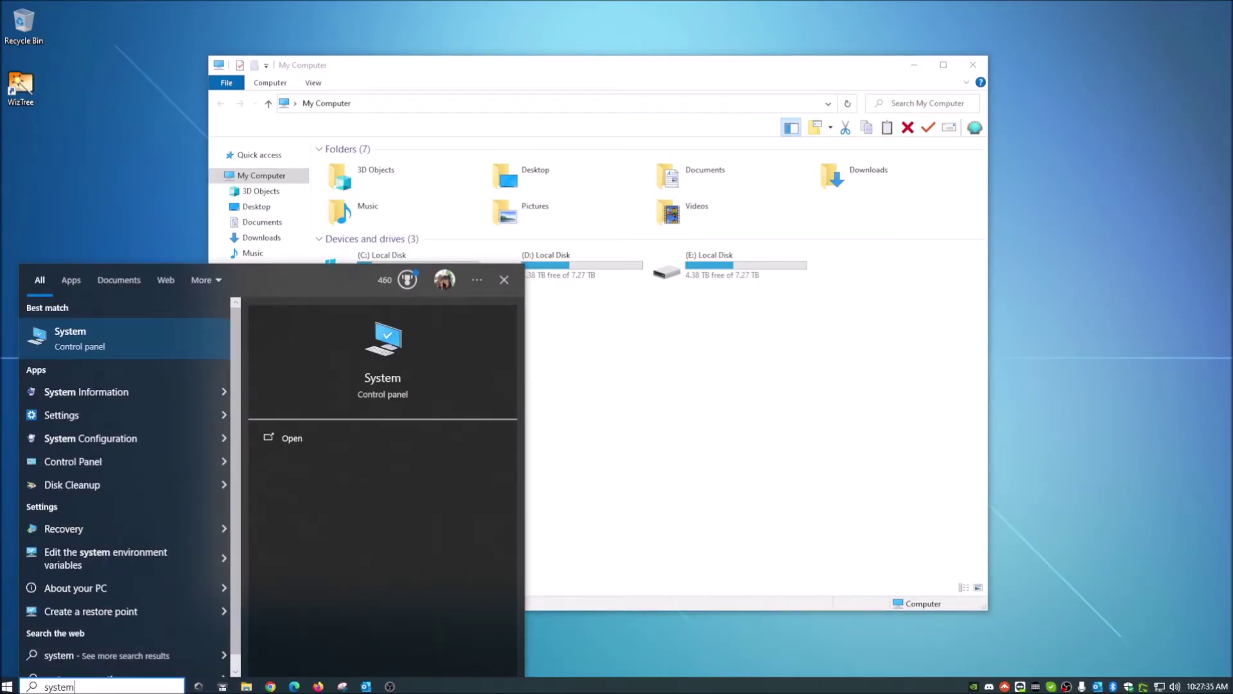
click(69, 343)
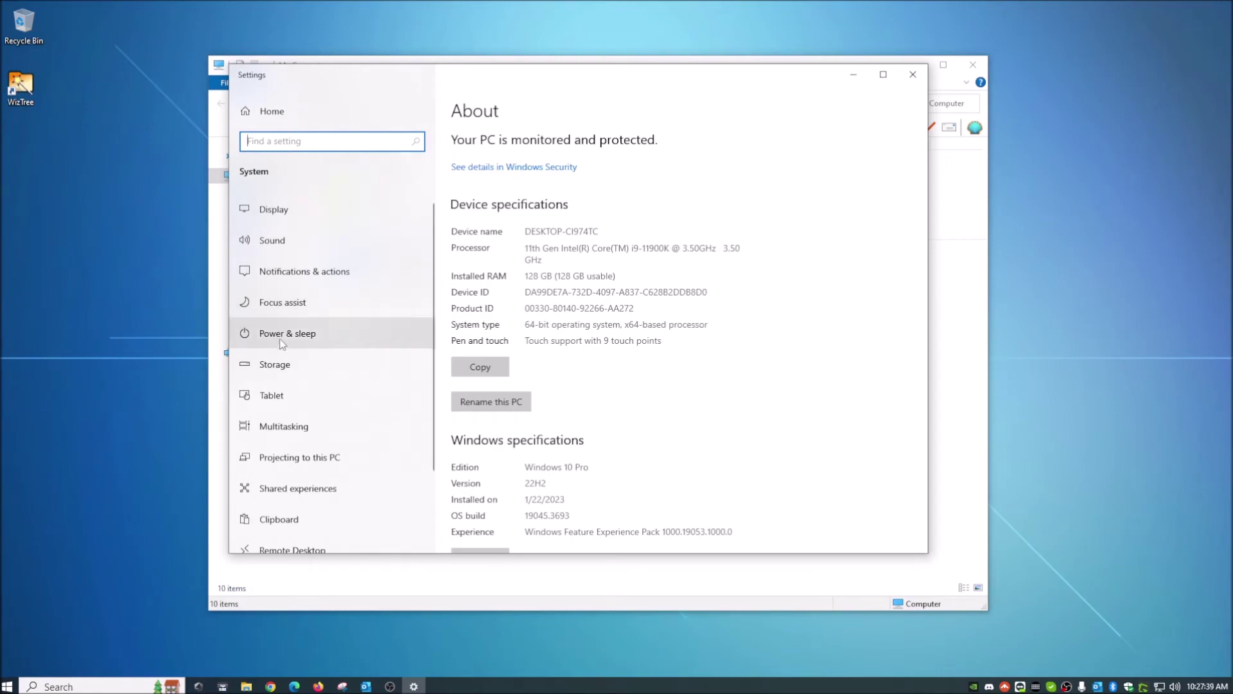
click(283, 370)
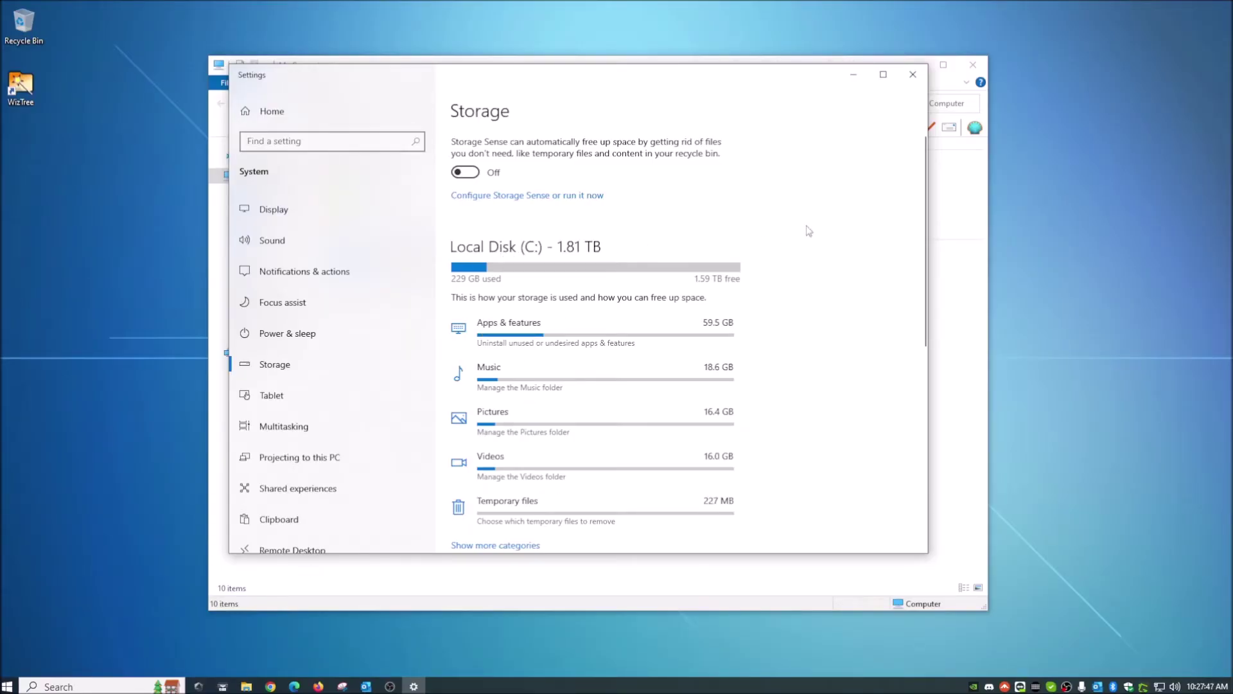
drag(747, 80, 743, 76)
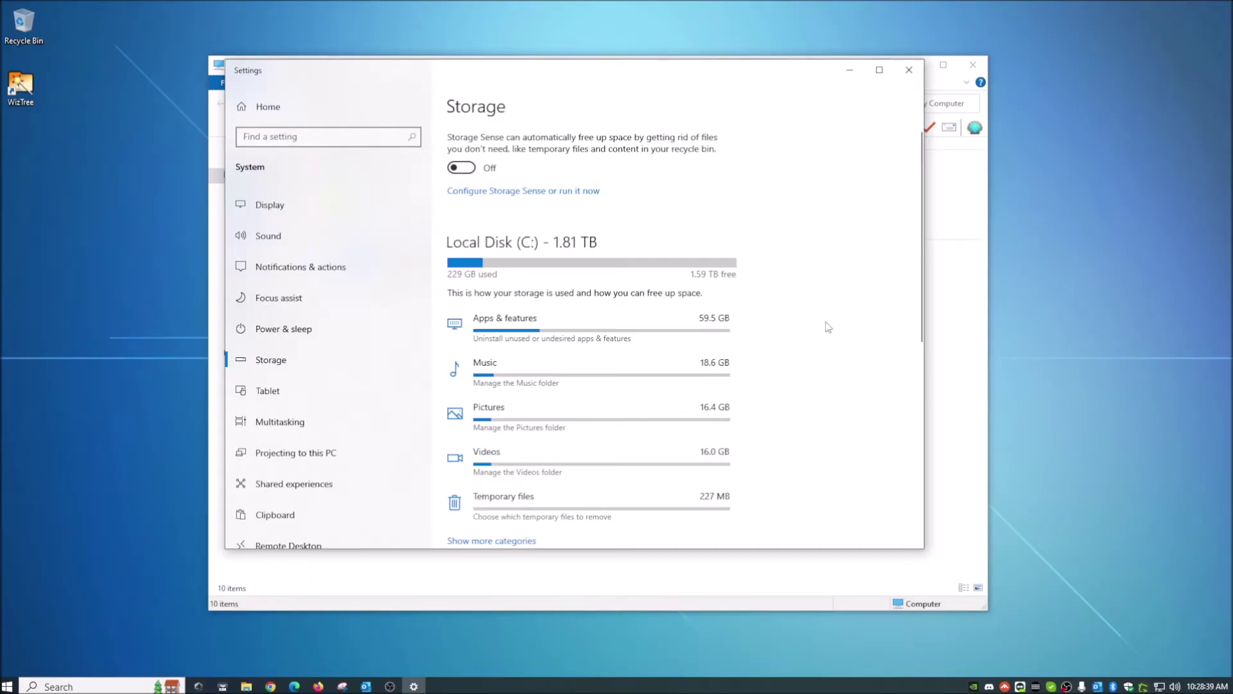
scroll(828, 327, down, 5)
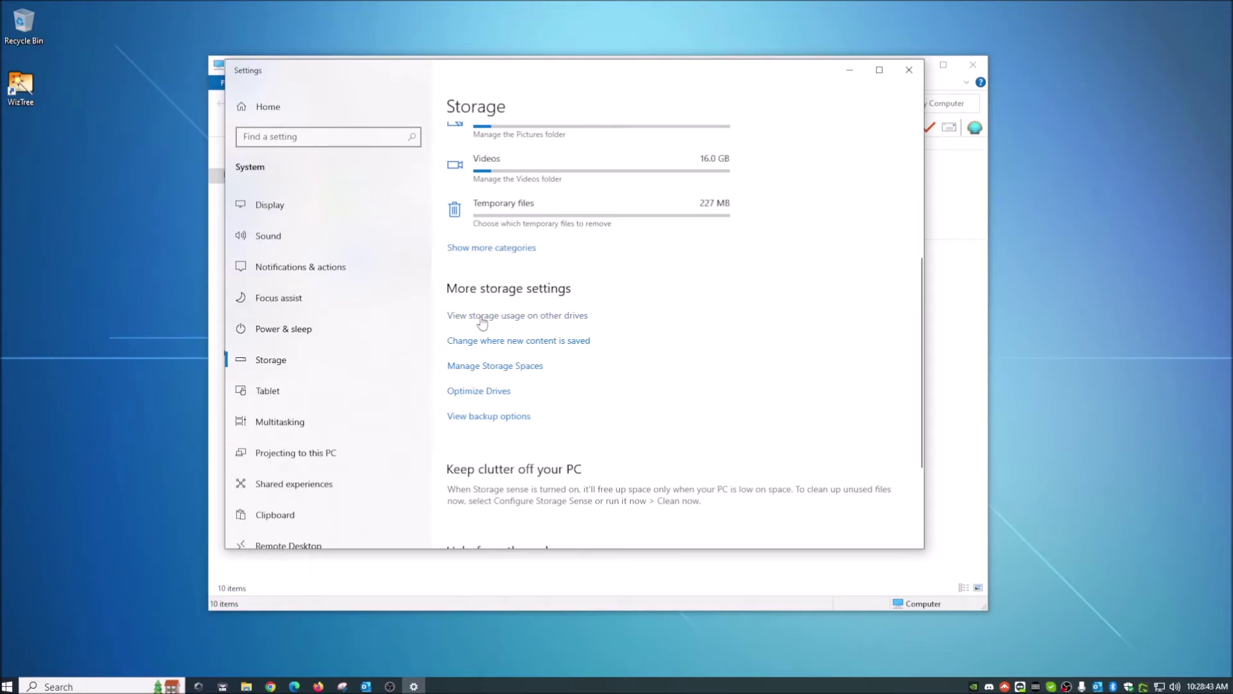
Step: Review how space on Local Disk (D:) is used, then return to the main Storage page
click(514, 316)
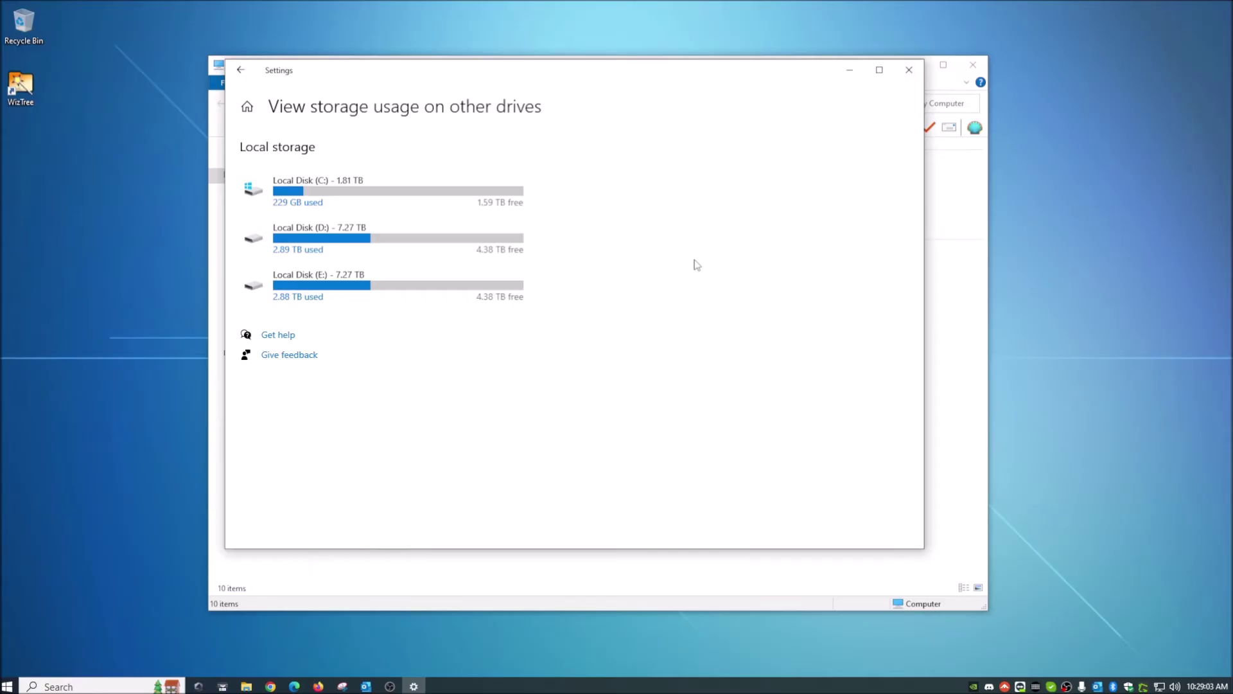
click(388, 239)
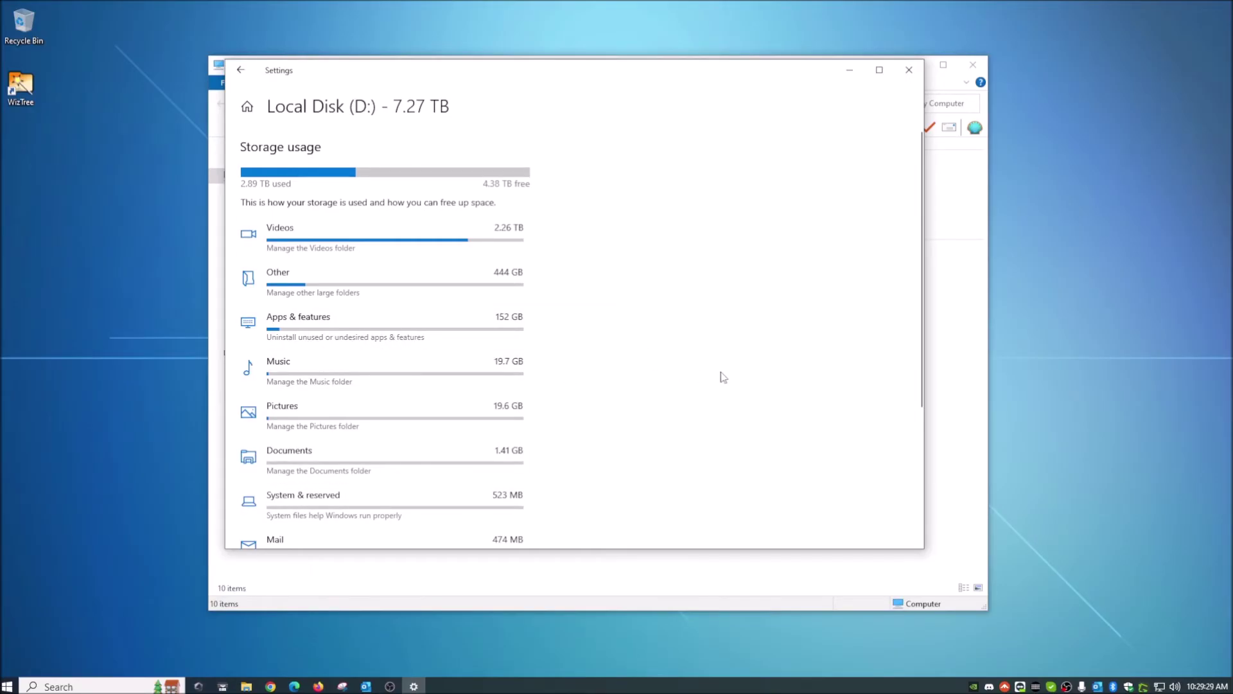
click(241, 69)
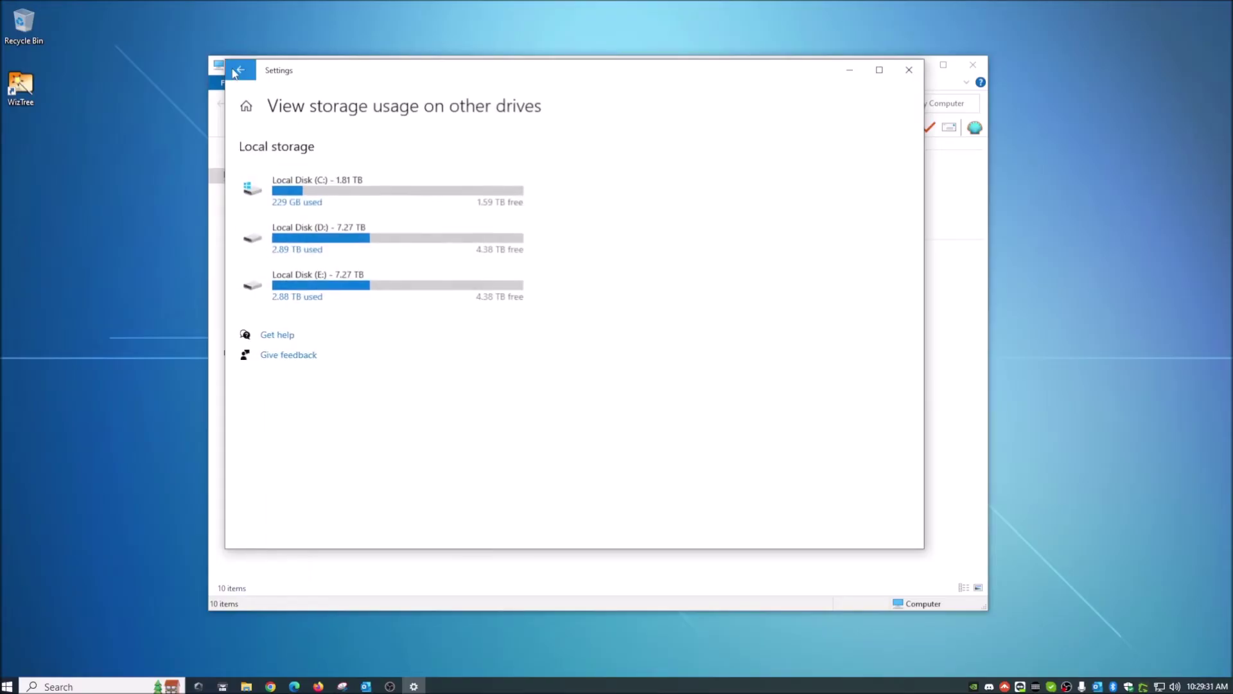
click(240, 69)
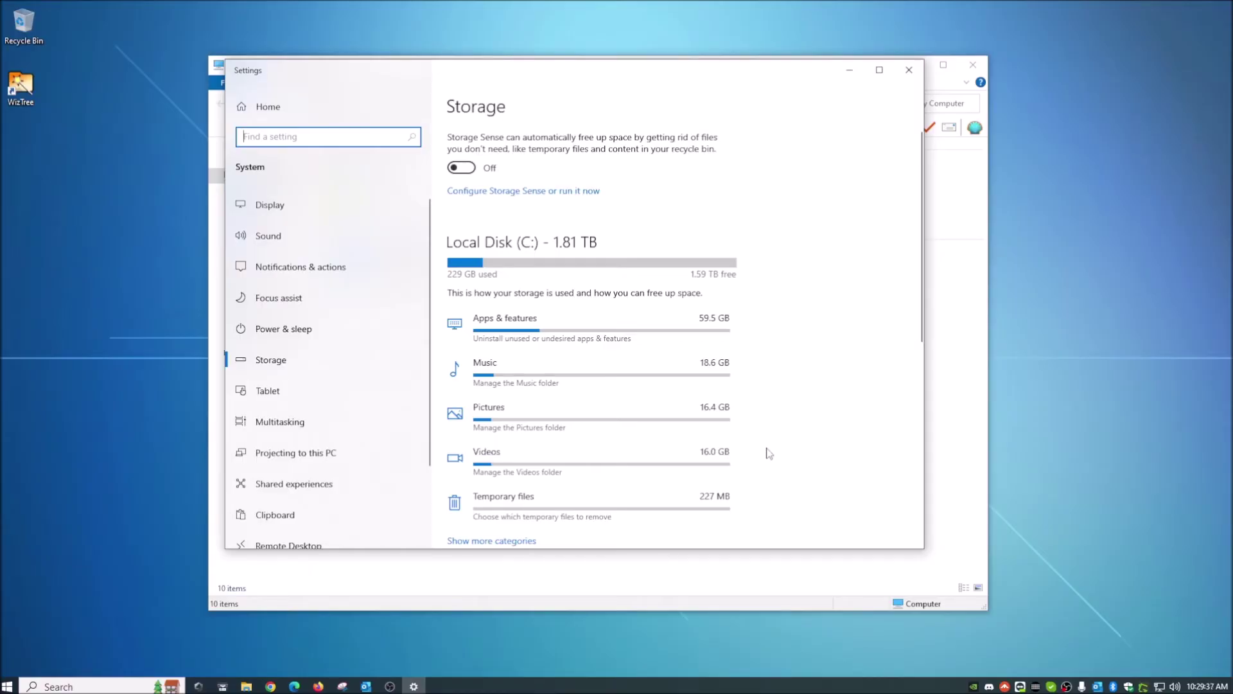
Step: Close Settings and My Computer, and bring the WizTree download page back into view
click(909, 70)
click(973, 64)
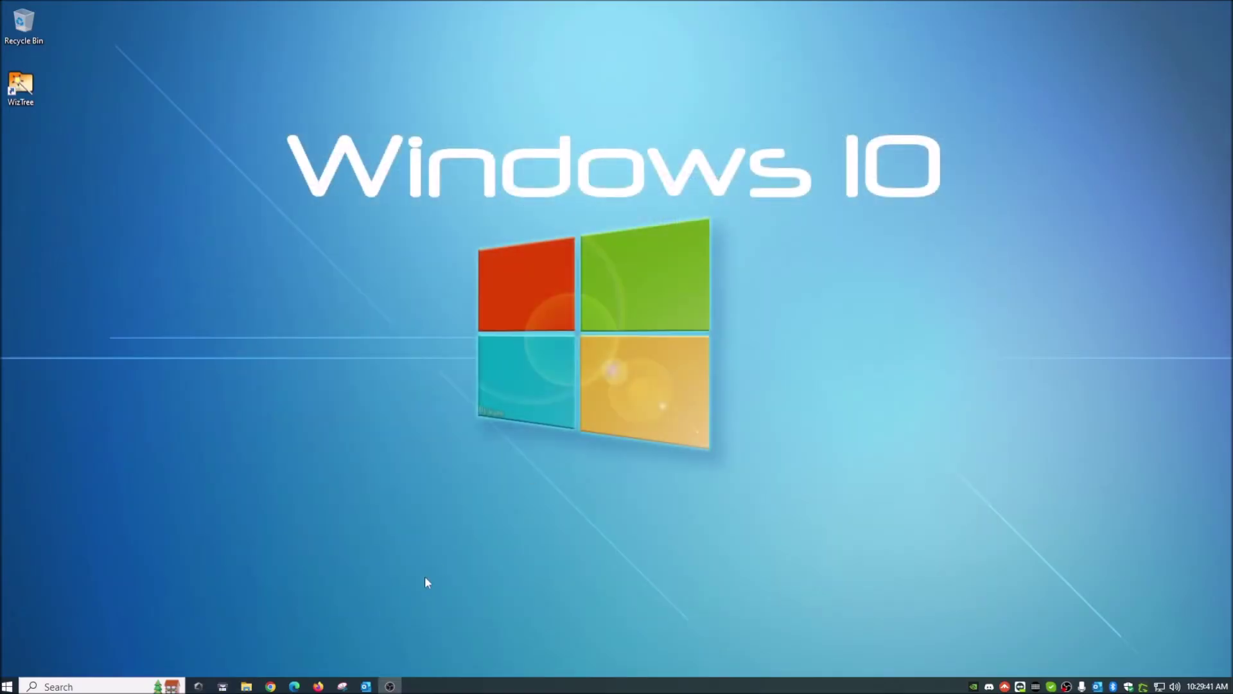
click(319, 686)
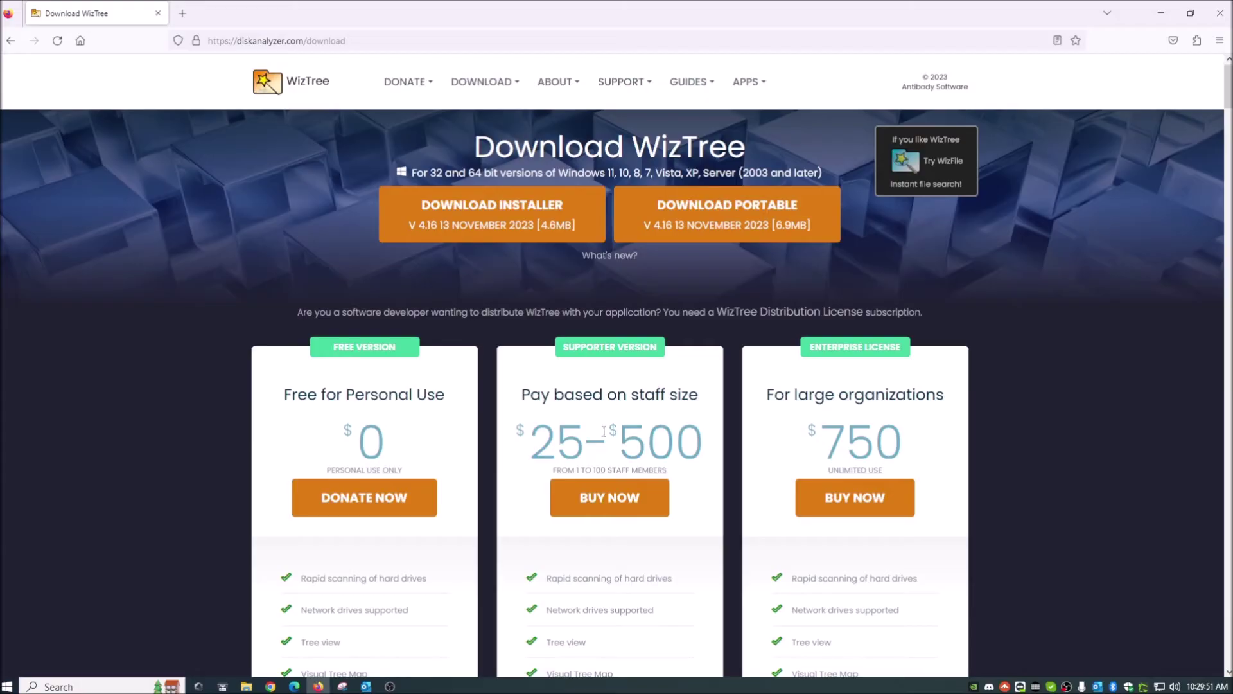
Step: Browse the WizTree download page, then minimise Firefox and launch WizTree from the desktop
drag(568, 470, 658, 467)
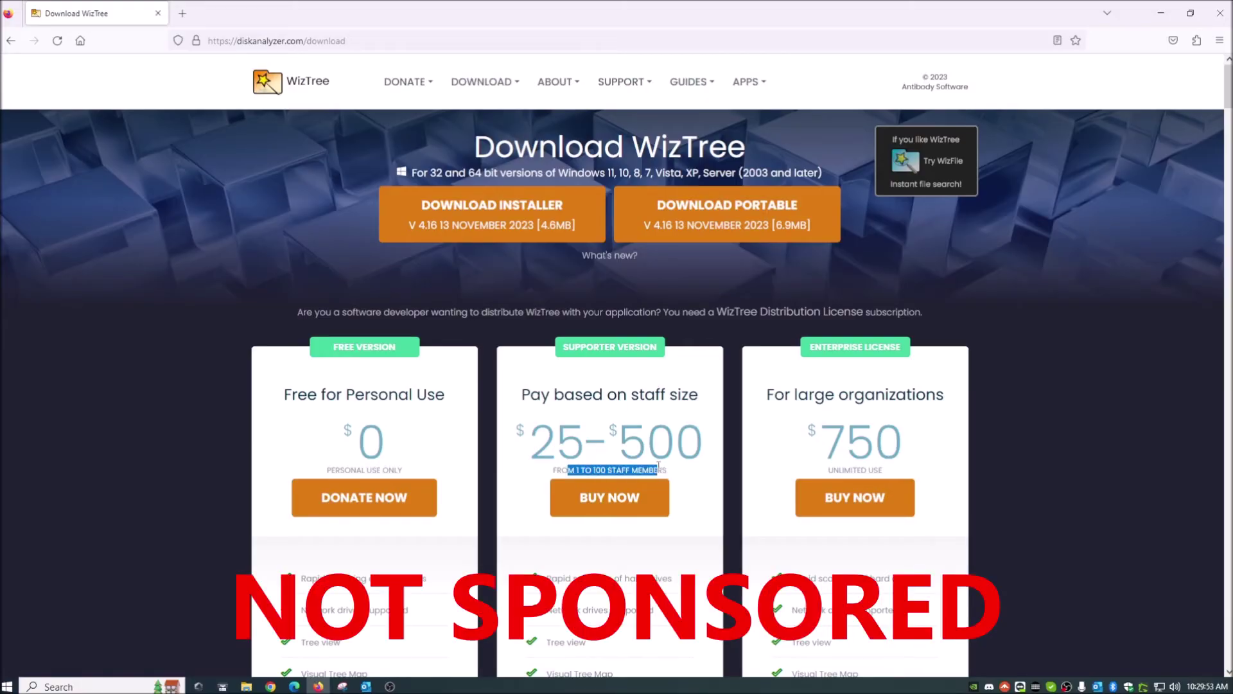
click(509, 495)
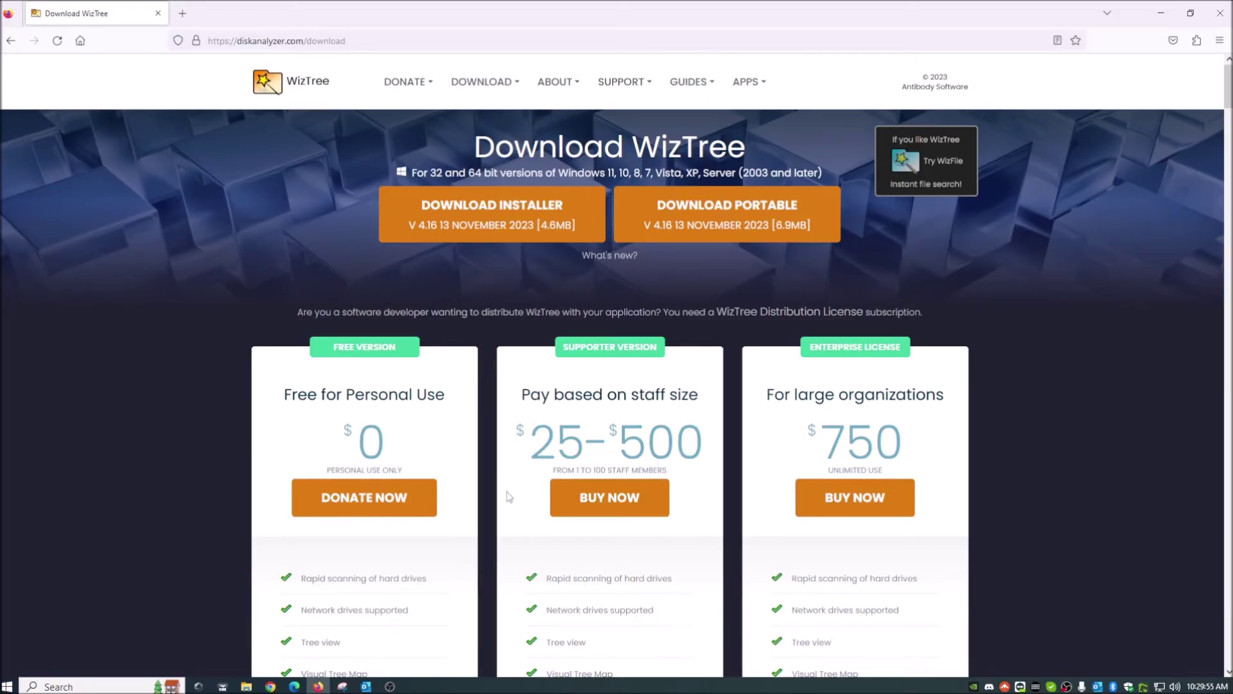
scroll(543, 452, down, 2)
scroll(543, 452, down, 3)
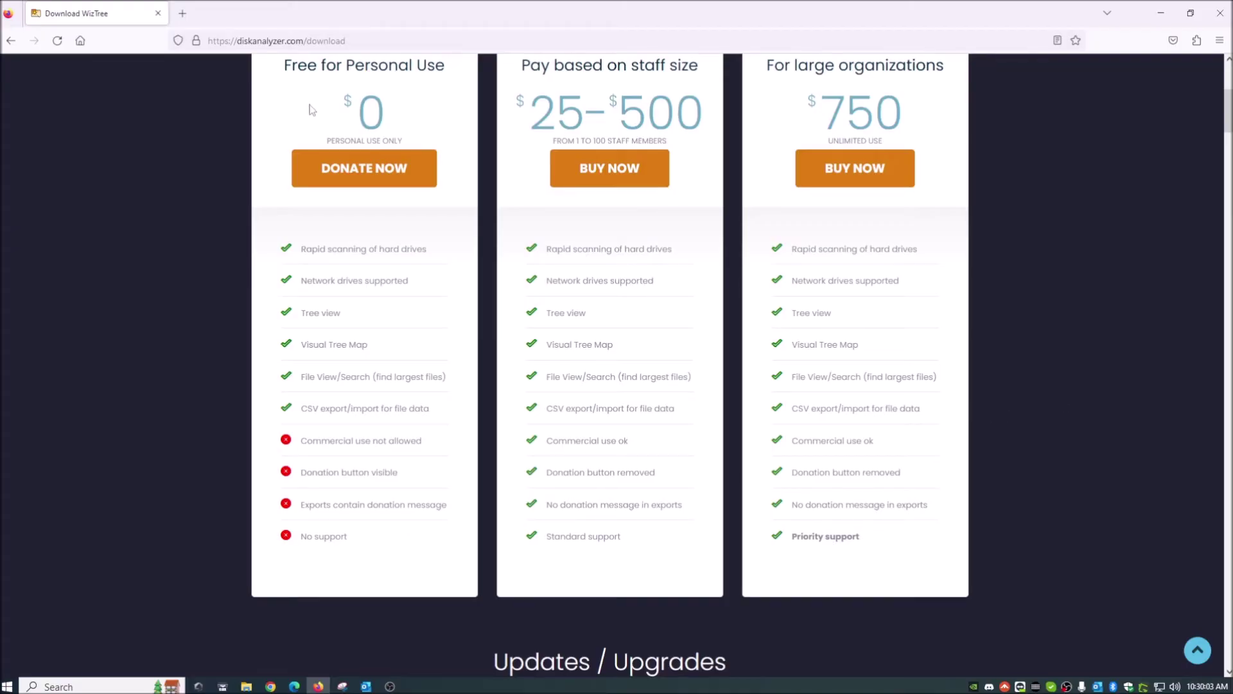
scroll(295, 329, up, 5)
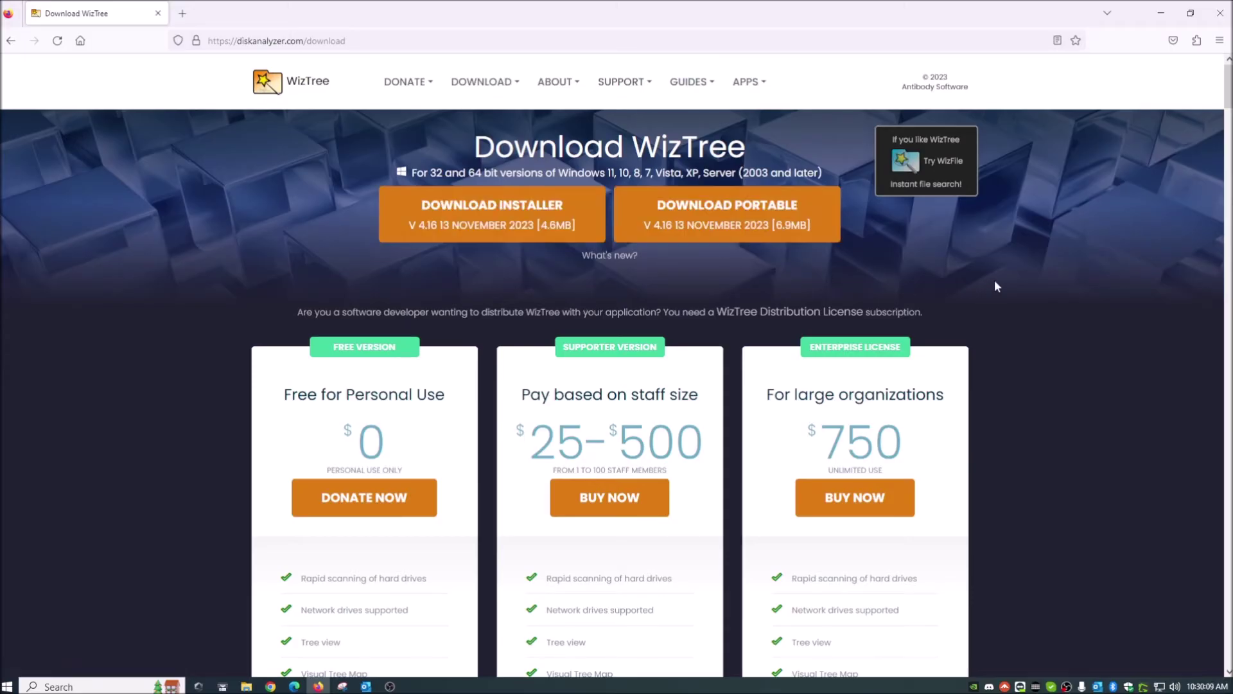
click(1154, 10)
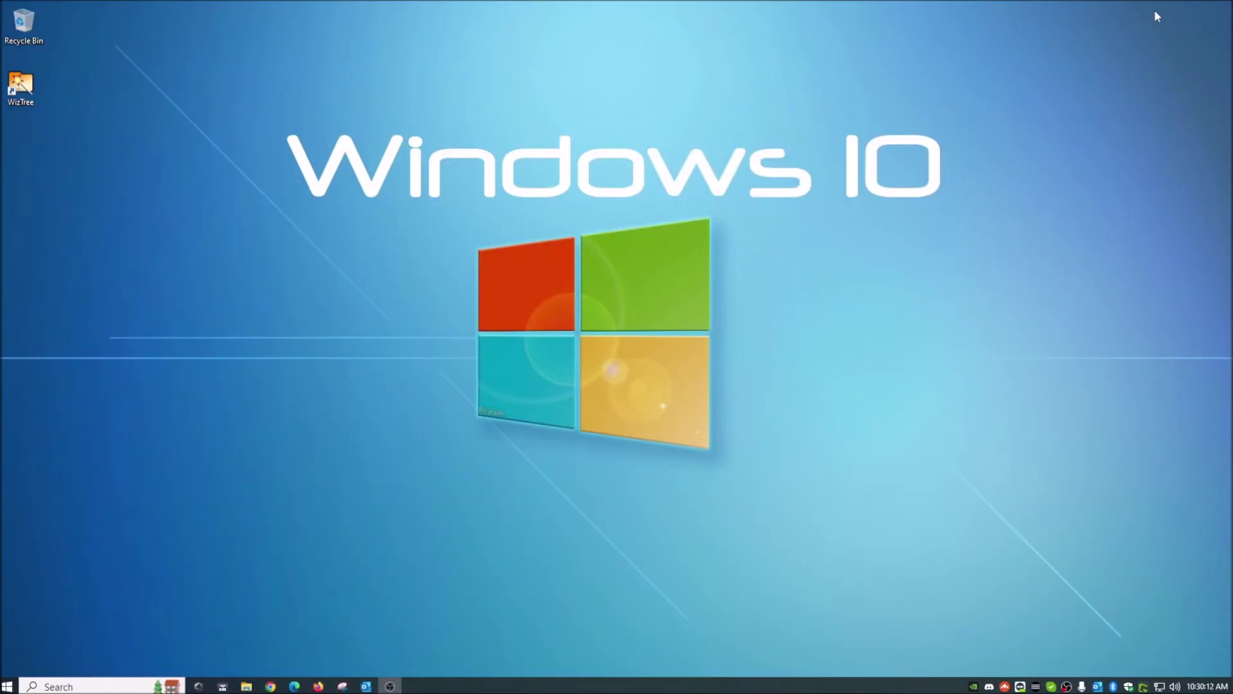
double_click(28, 91)
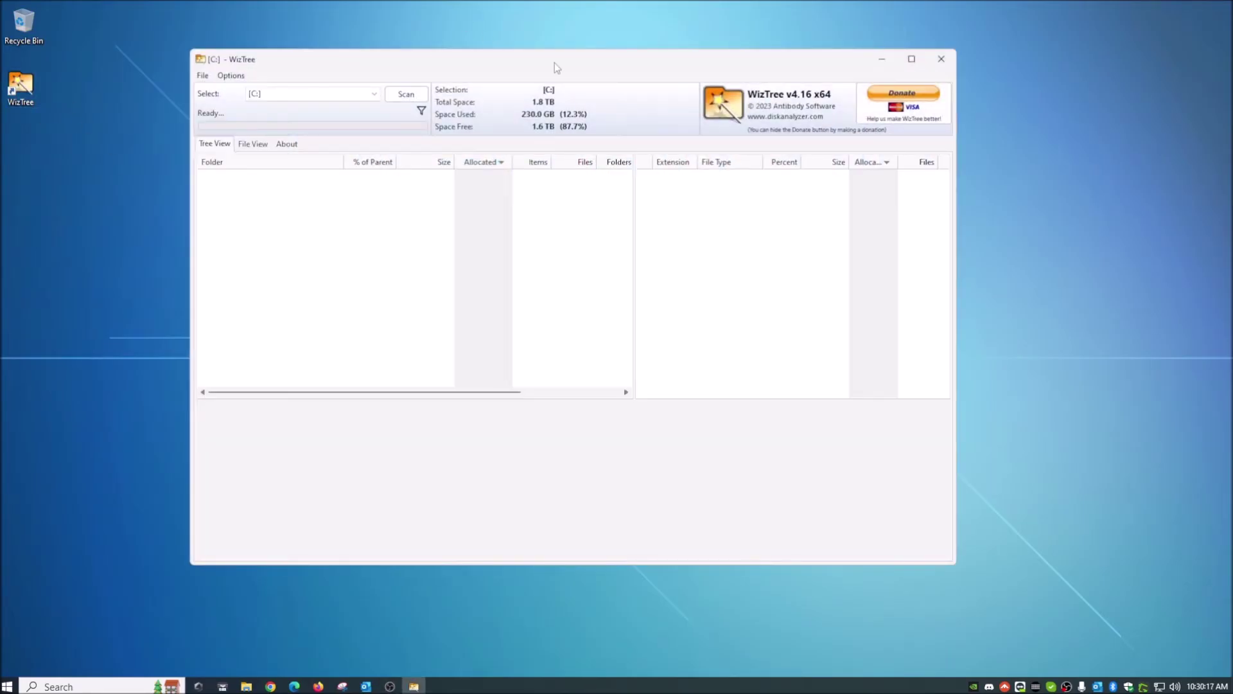
Step: Move the WizTree window lower and confirm drive C: is selected in the drive list
drag(556, 59, 555, 83)
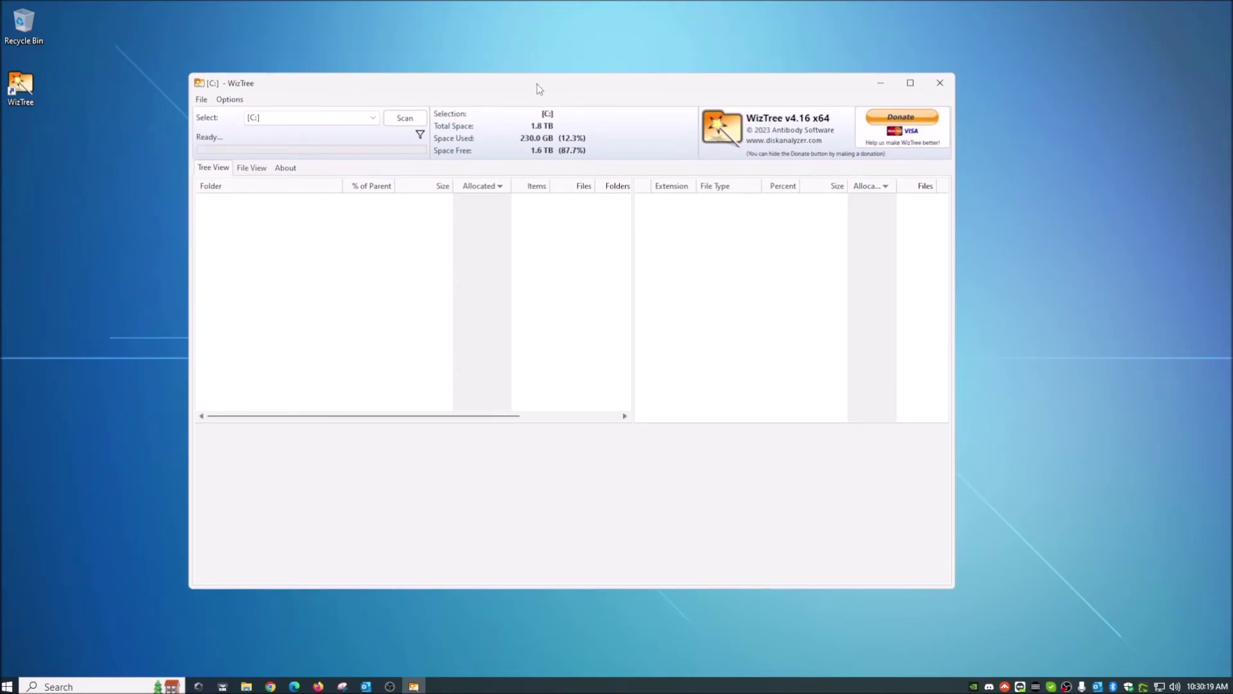
click(313, 117)
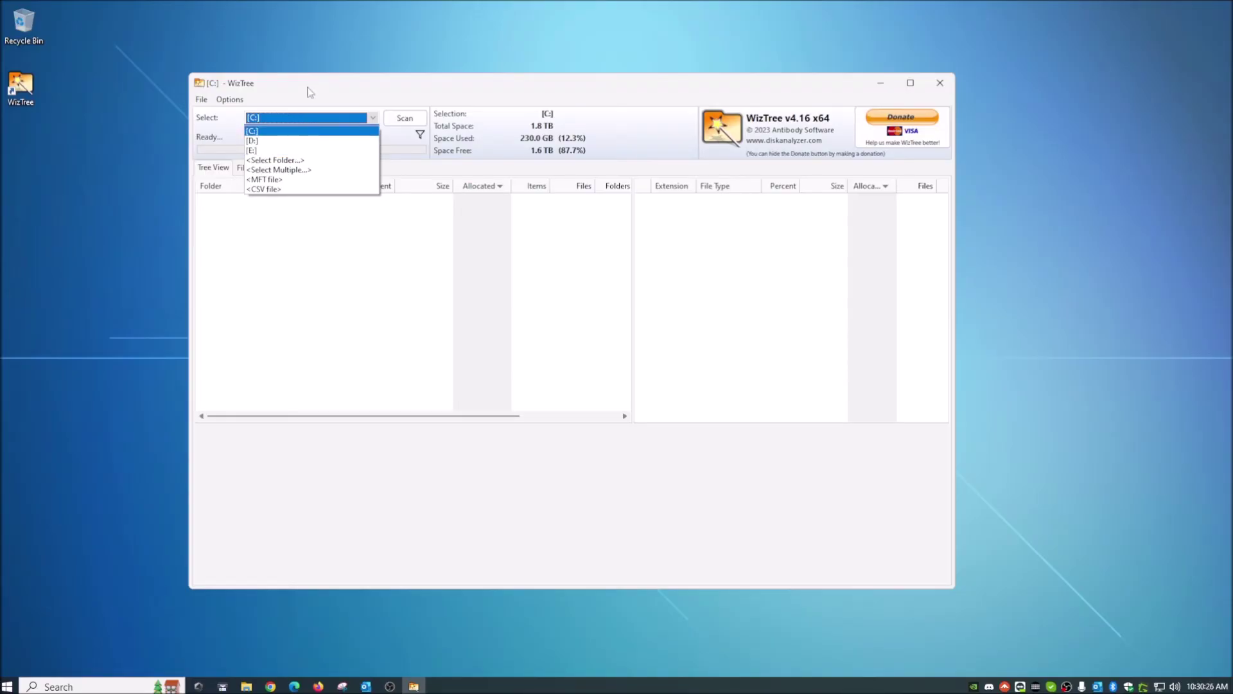
click(309, 91)
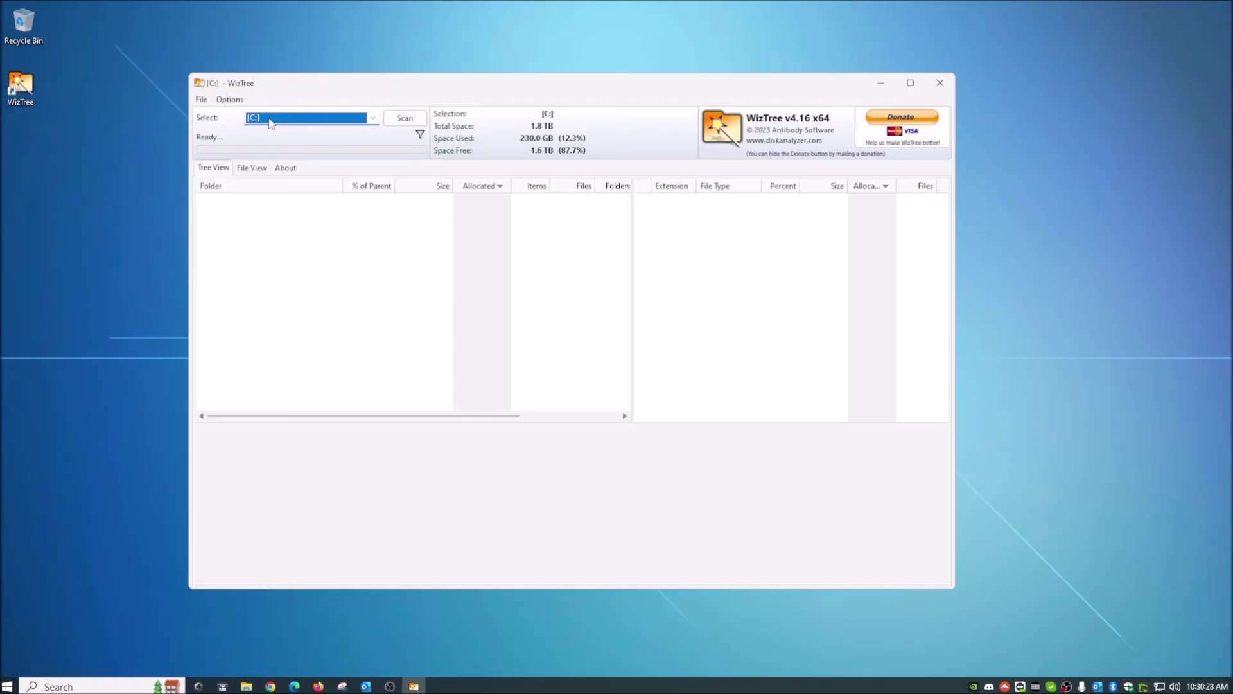
Step: Scan drive C: and expand, then collapse, the Users folder and the user's profile folder
click(405, 119)
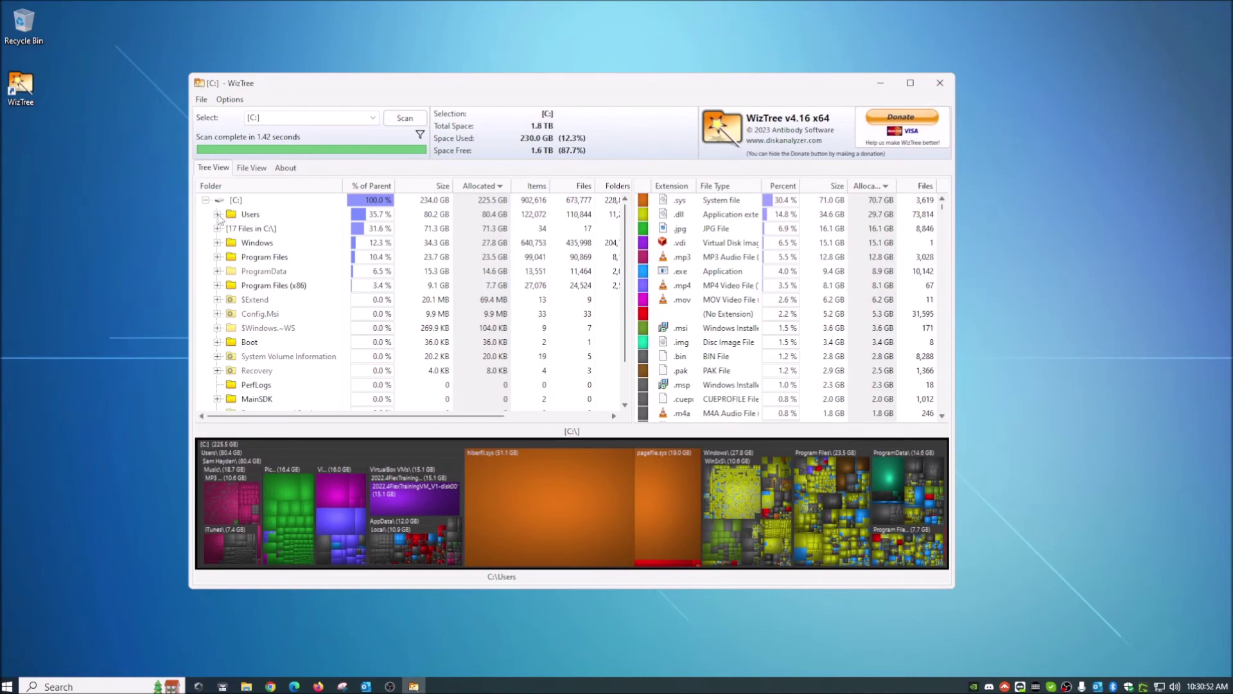
click(218, 214)
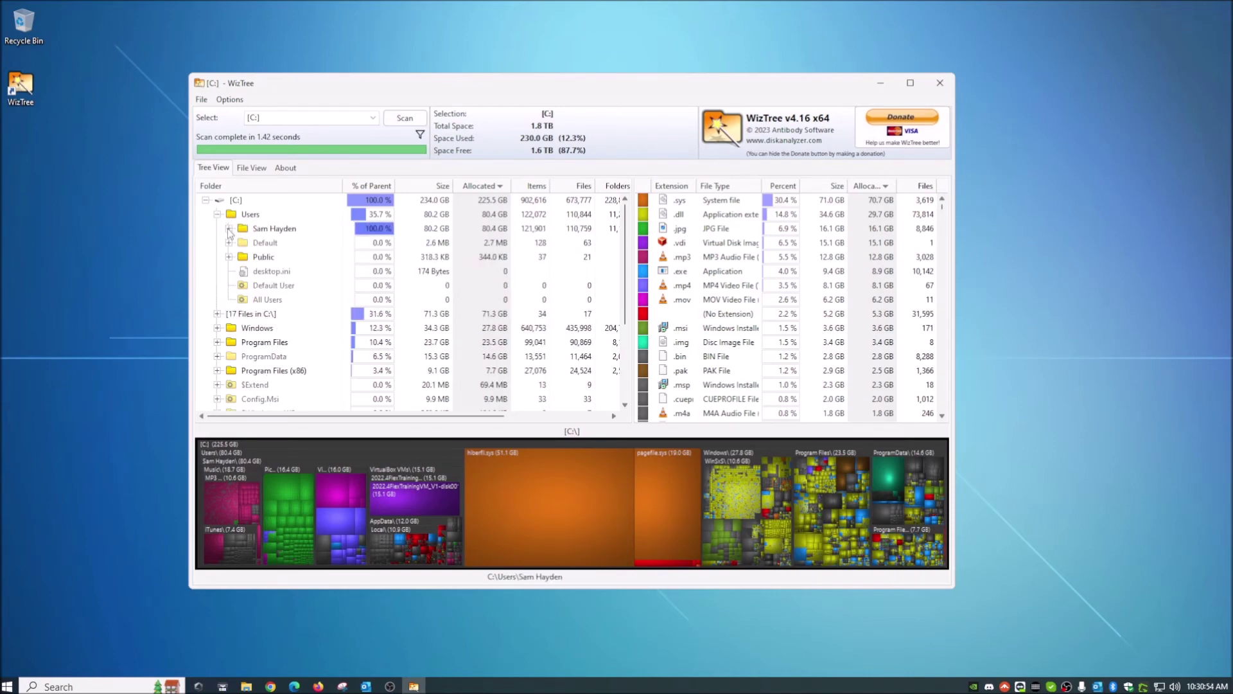
click(229, 229)
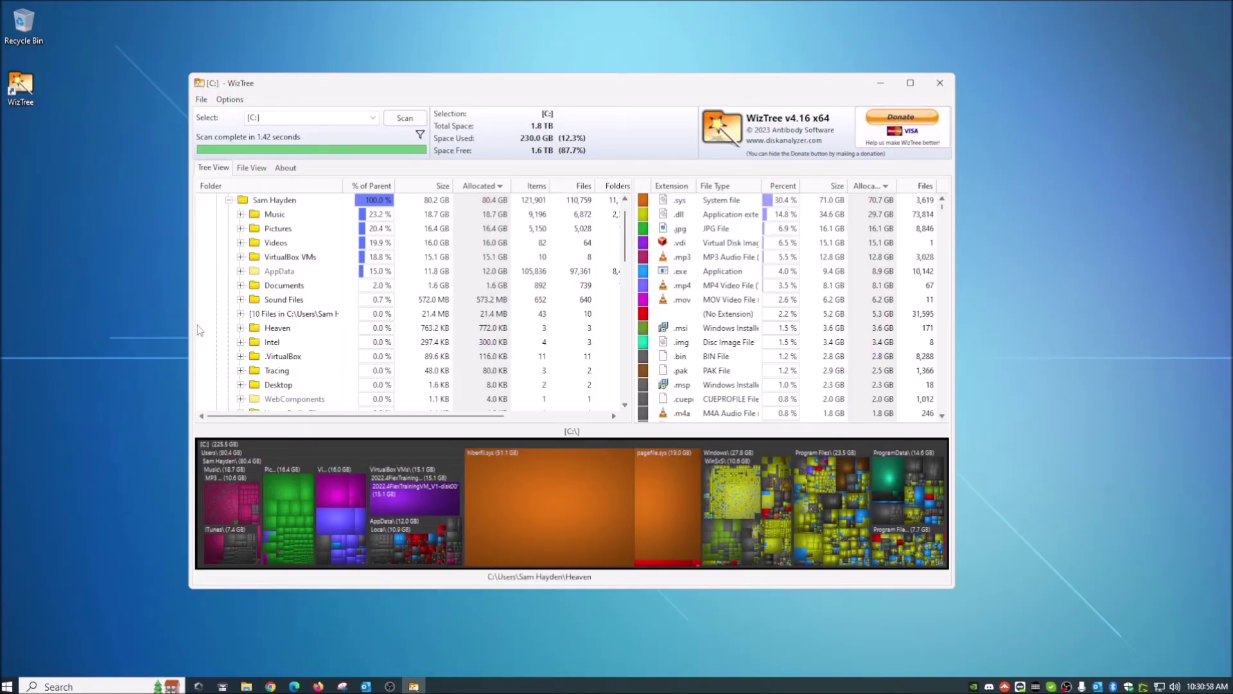
click(228, 200)
scroll(224, 267, up, 1)
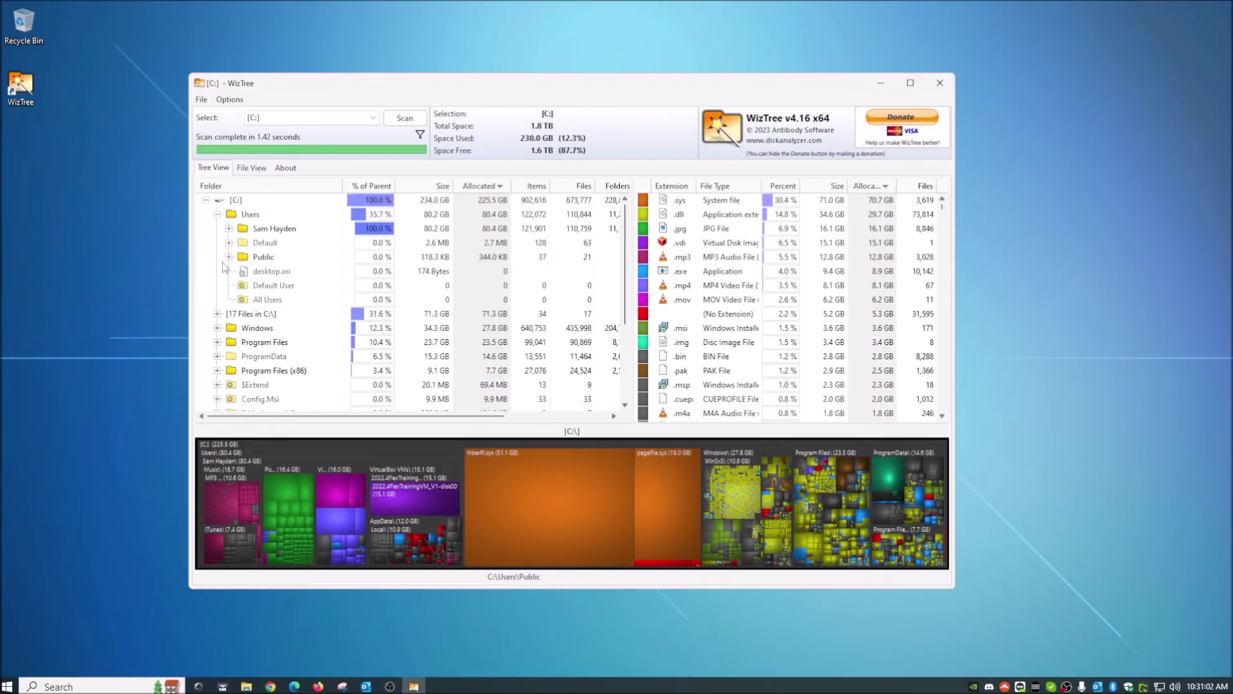
click(218, 216)
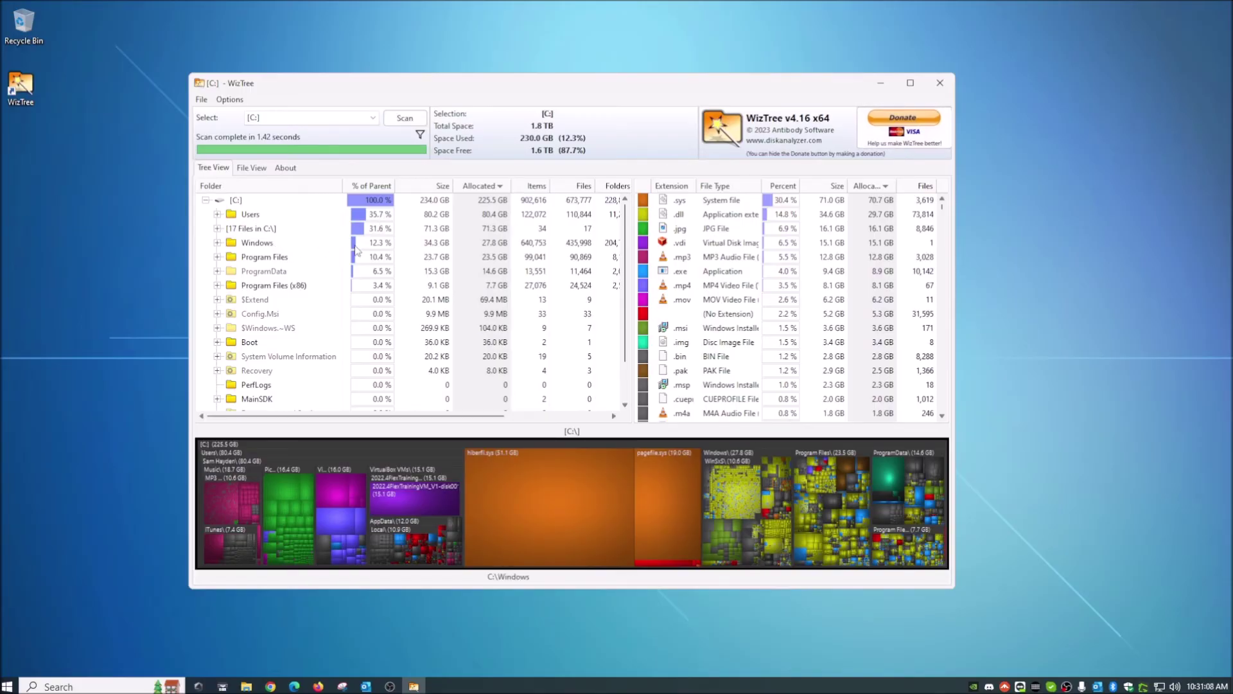
Step: Expand and collapse the 17 files in the root of C: in the tree
click(217, 228)
scroll(260, 276, down, 3)
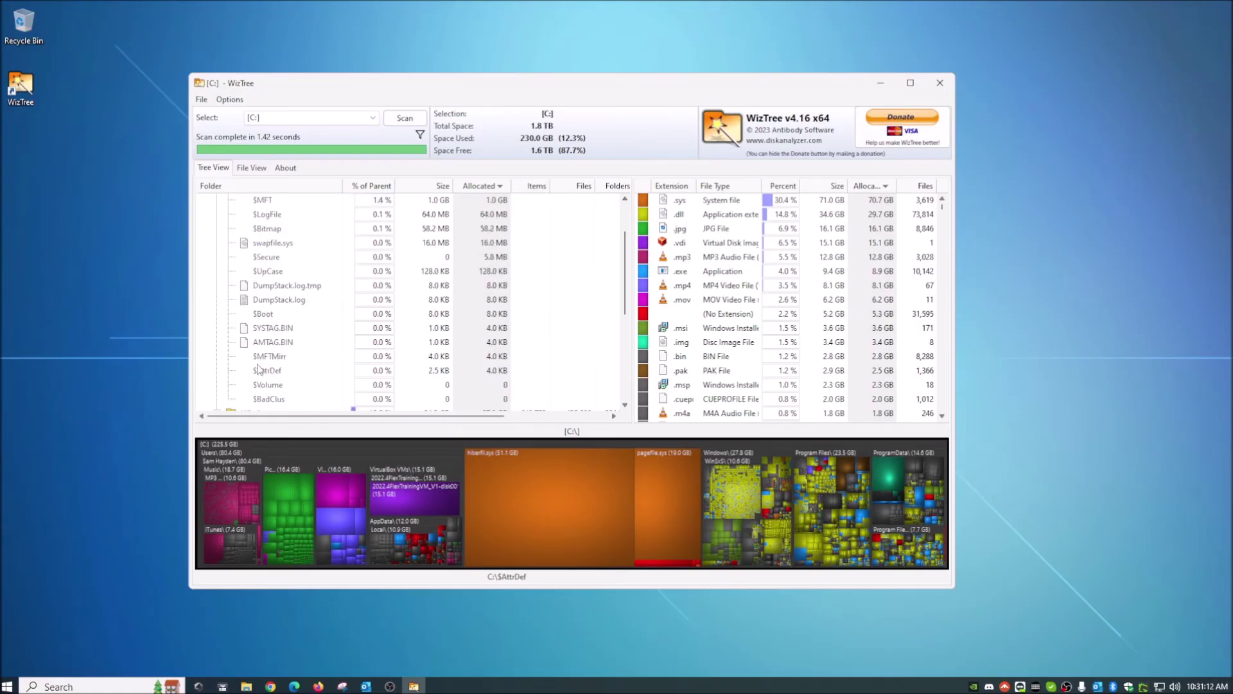
scroll(250, 314, up, 3)
click(217, 228)
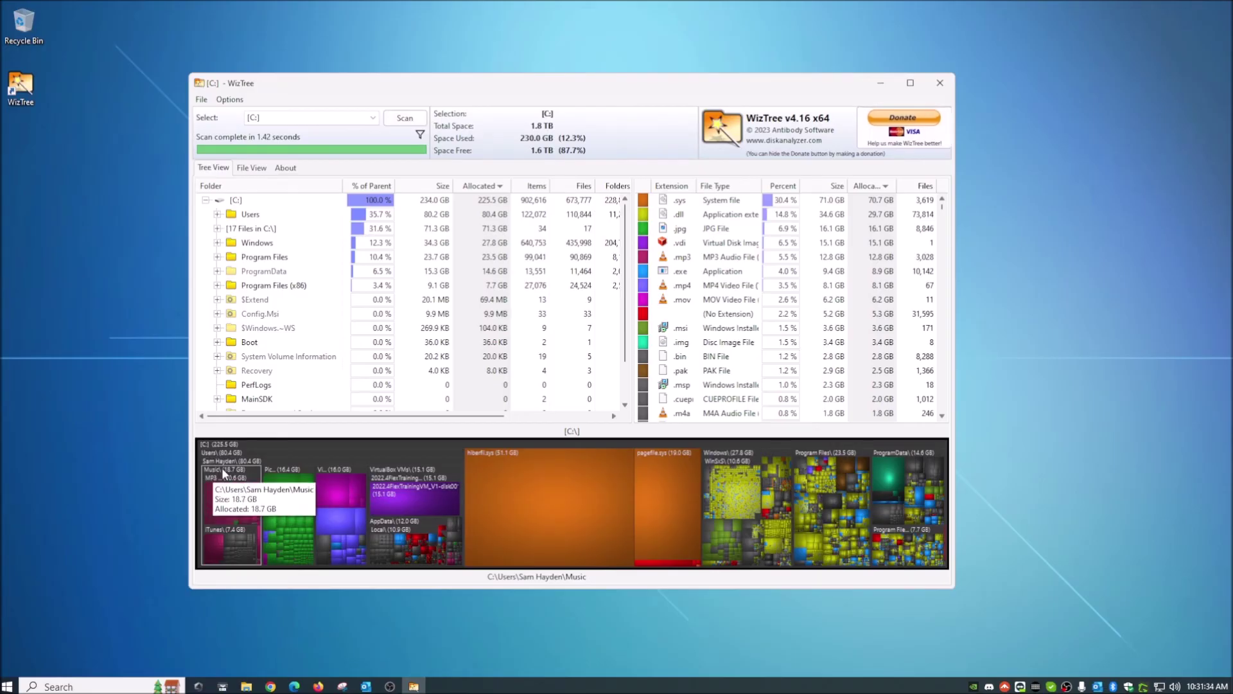
click(217, 216)
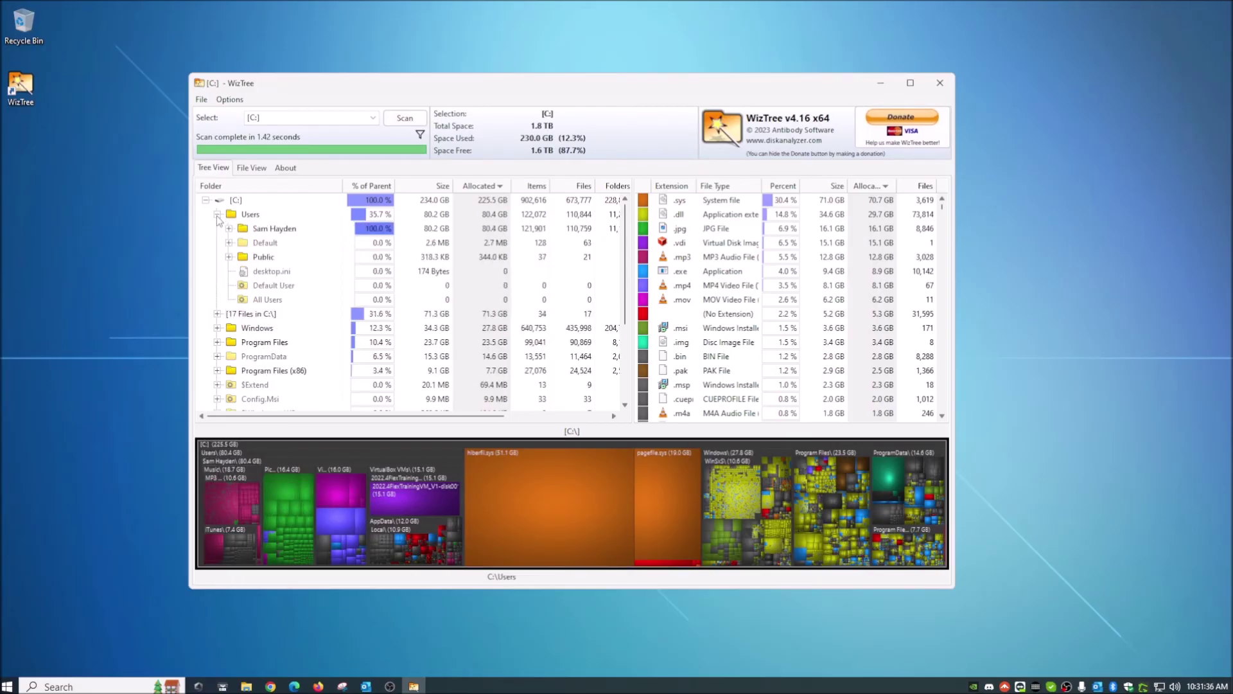
click(217, 214)
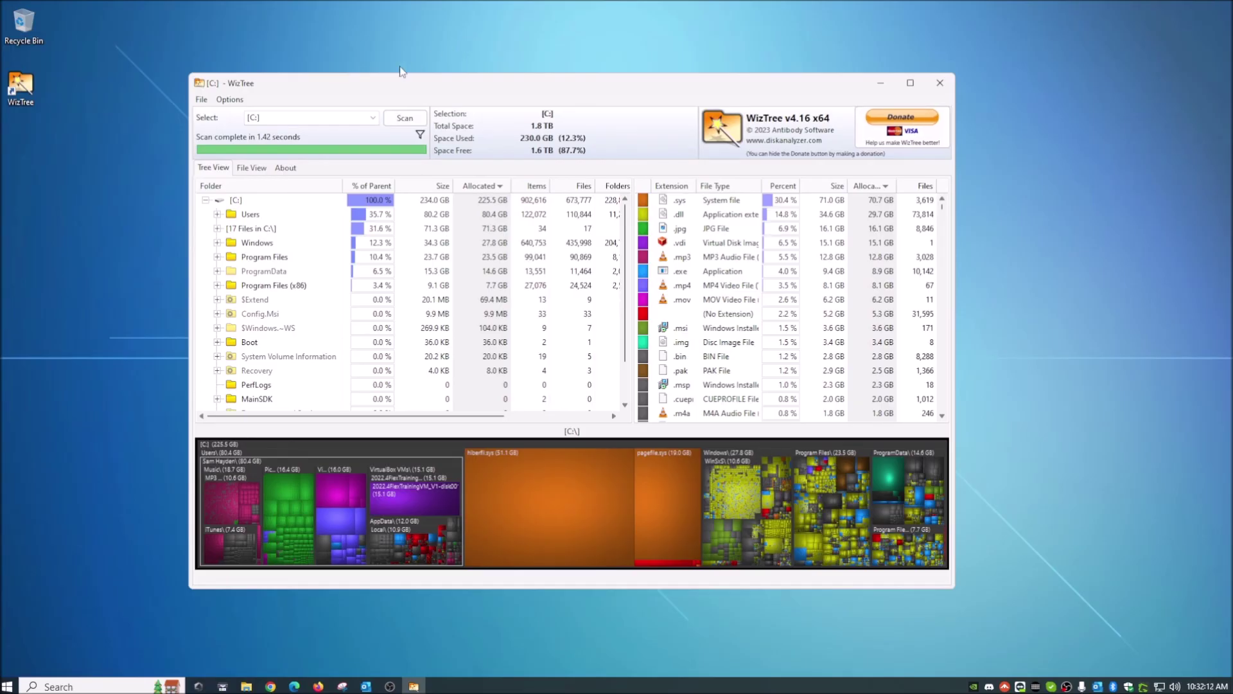
Step: Choose [D:] in the drive list to scan drive D: (2.9 TB used of 7.3 TB)
click(373, 119)
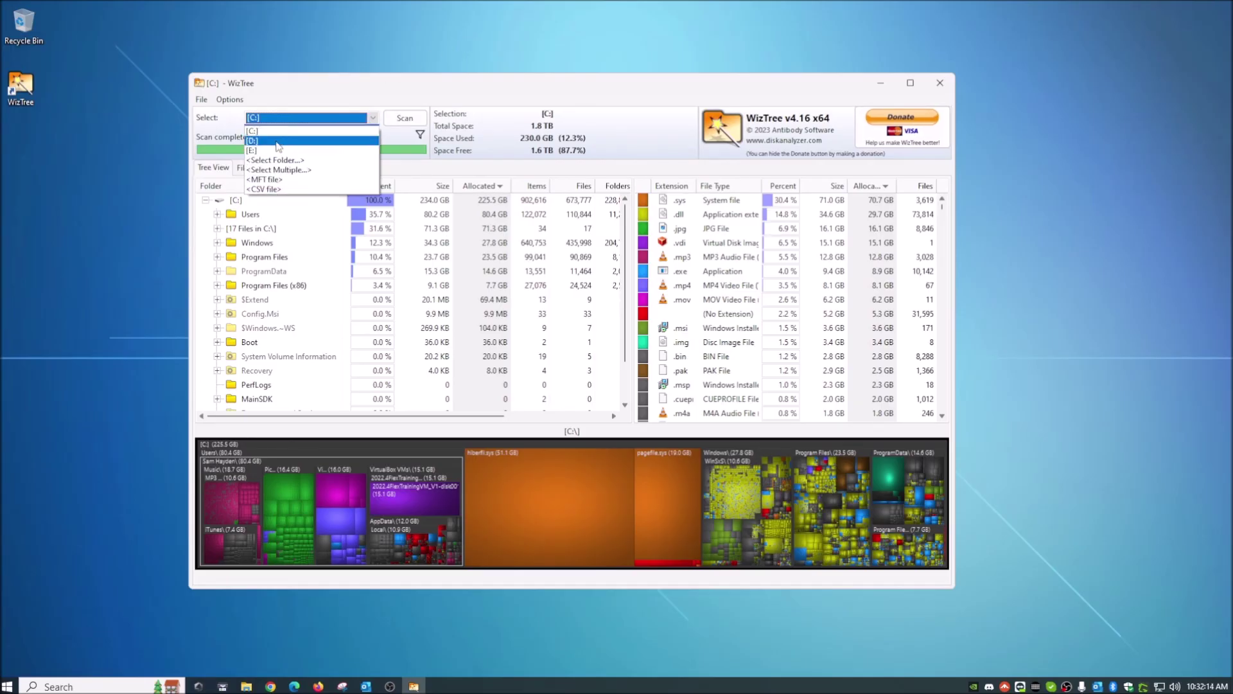
click(276, 141)
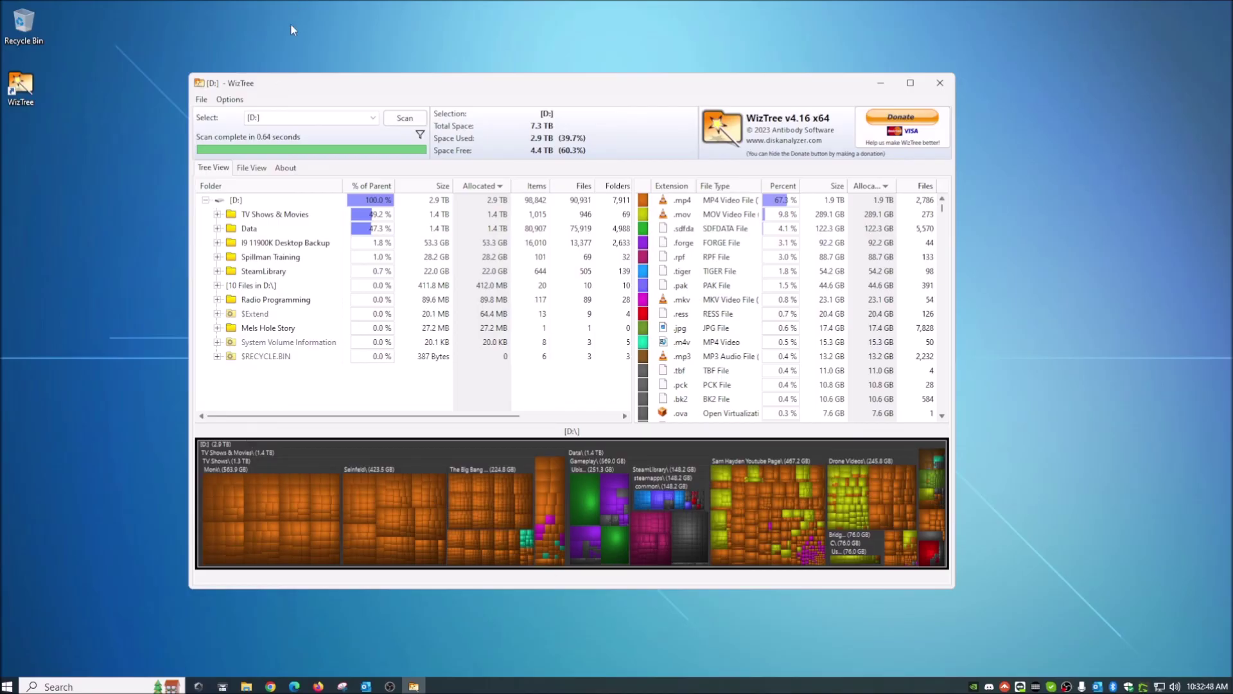
click(277, 121)
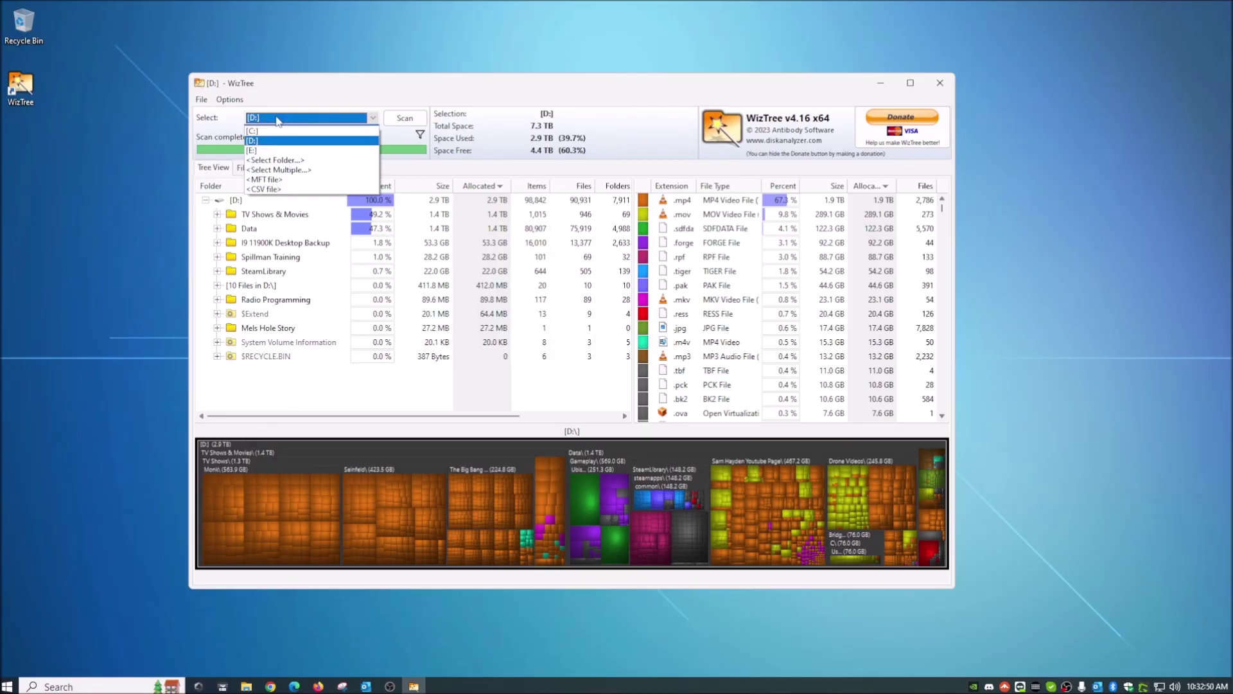
Step: Pick drive E:, then switch back to [C:] and rescan it
click(275, 152)
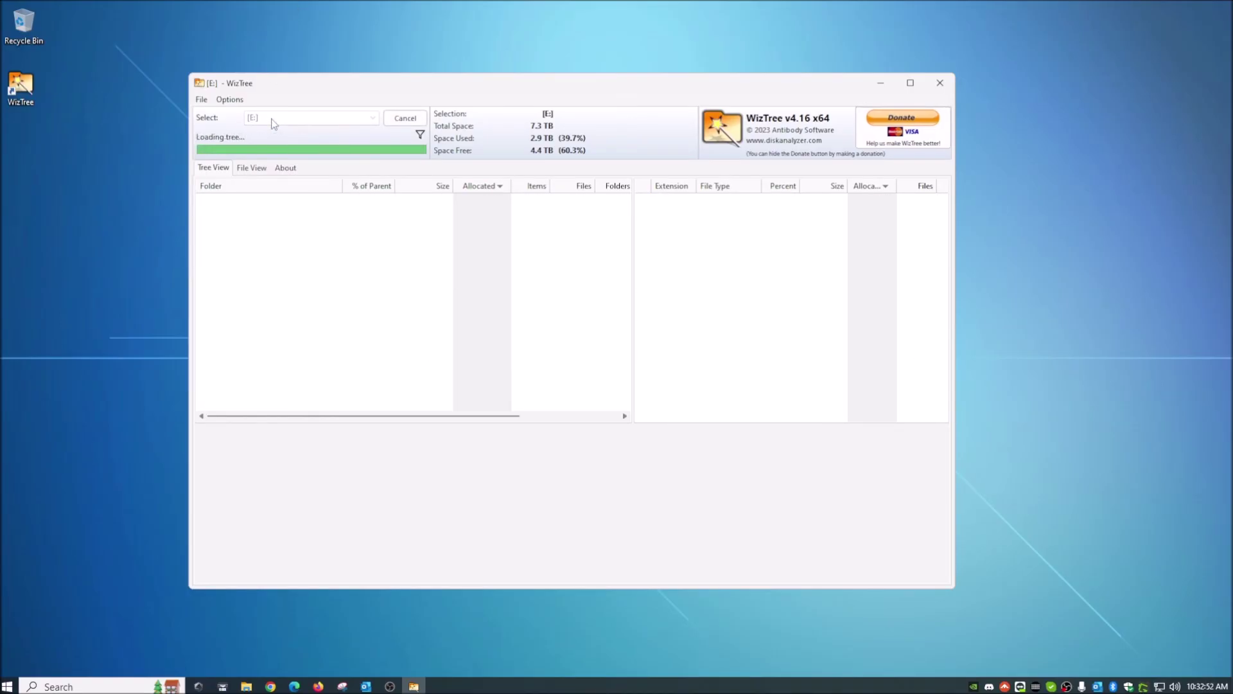
click(270, 119)
click(271, 133)
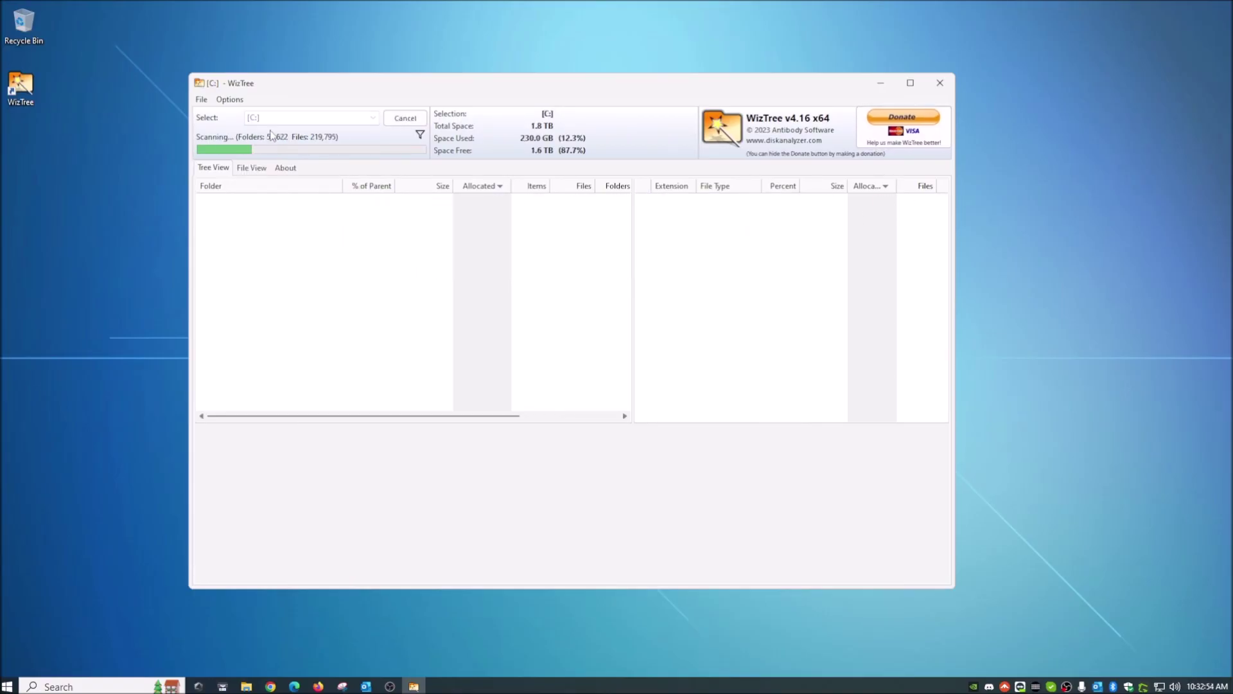